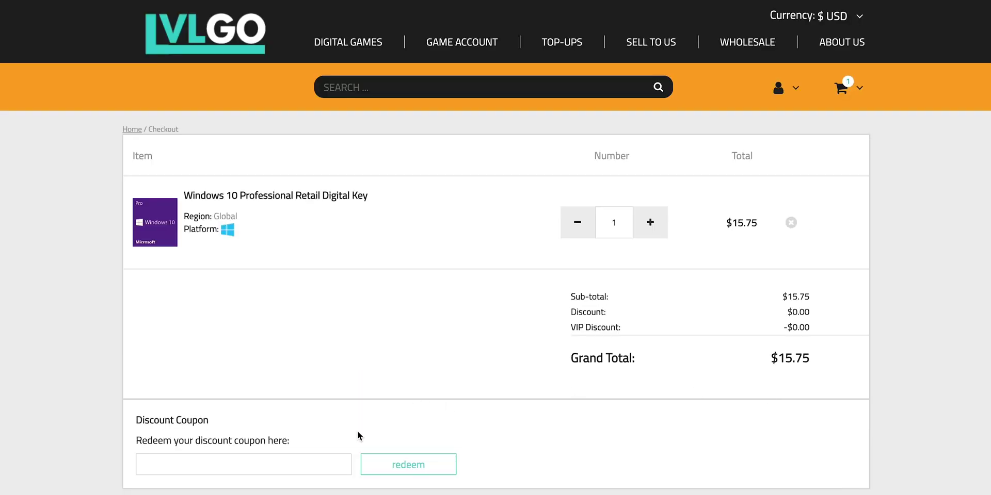
- Paste the coupon code into the Windows 10 key order's discount field and redeem it
{"action": "left_click", "coordinate": [263, 466]}
{"action": "right_click", "coordinate": [258, 463]}
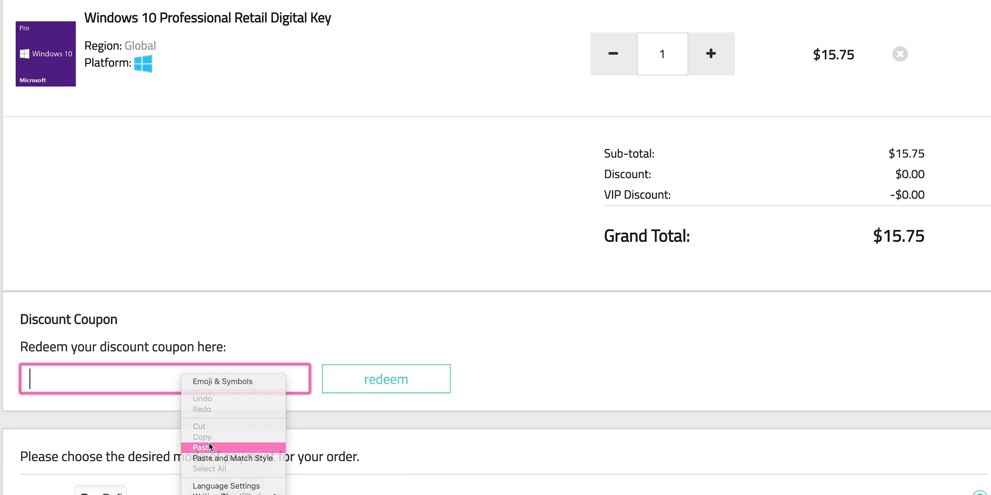
{"action": "left_click", "coordinate": [209, 447]}
{"action": "left_click", "coordinate": [365, 380]}
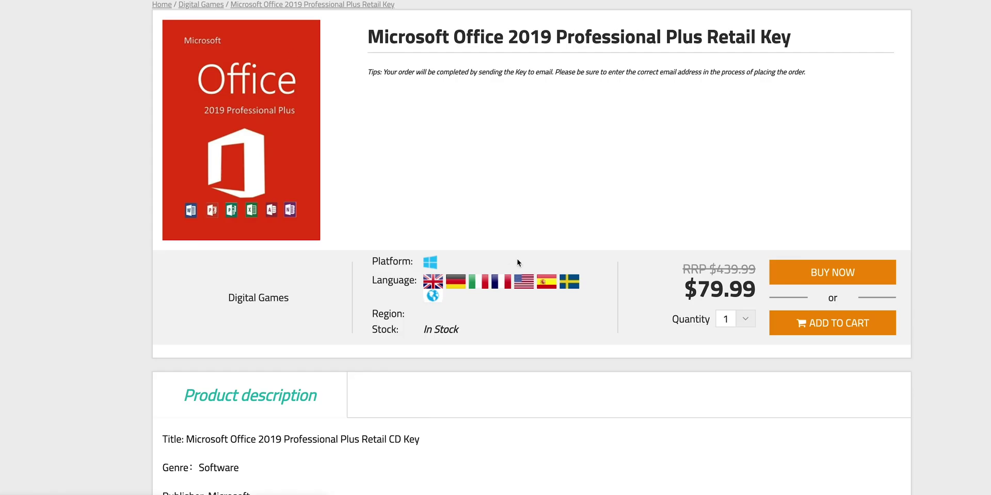
{"action": "scroll", "coordinate": [517, 261], "scroll_direction": "down", "scroll_amount": 3}
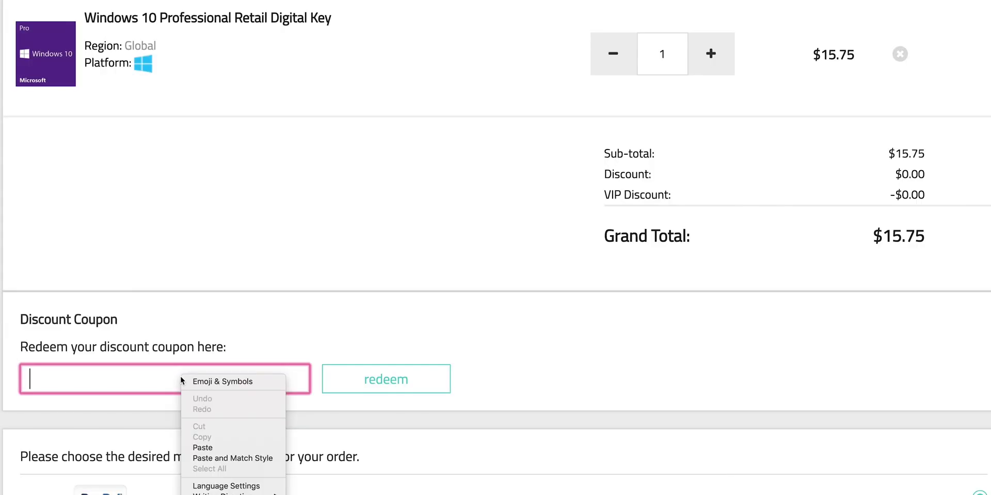
{"action": "left_click", "coordinate": [209, 447]}
{"action": "left_click", "coordinate": [362, 381]}
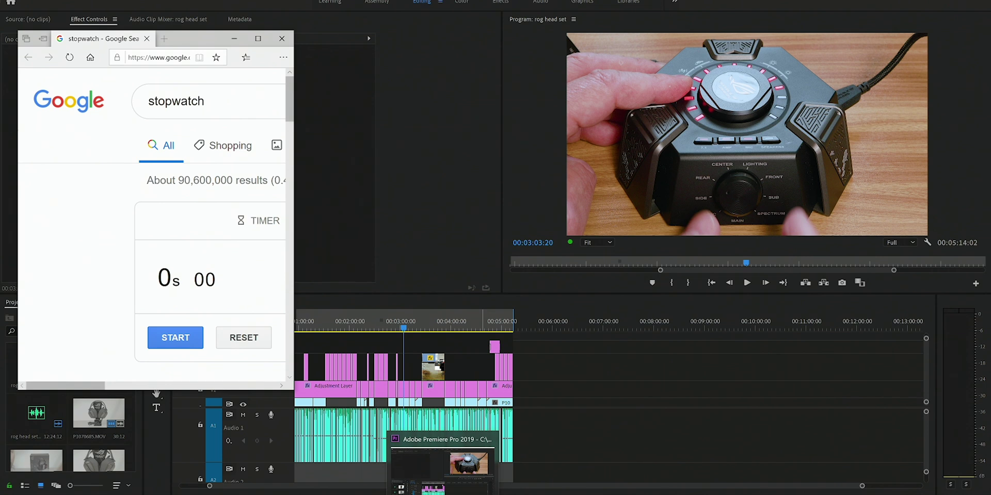
- Bring the Photoshop document 'Video render times 2.psd' to the front from the taskbar
{"action": "mouse_move", "coordinate": [416, 494]}
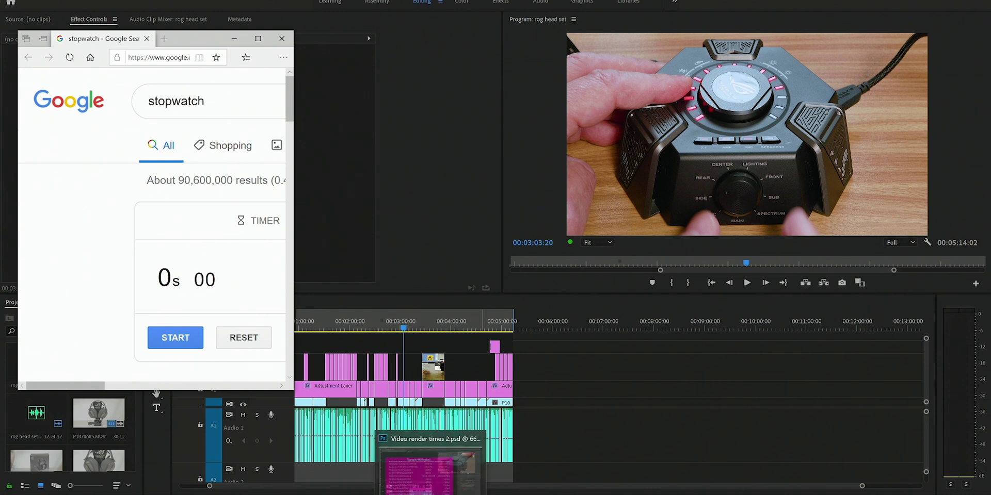
{"action": "left_click", "coordinate": [416, 464]}
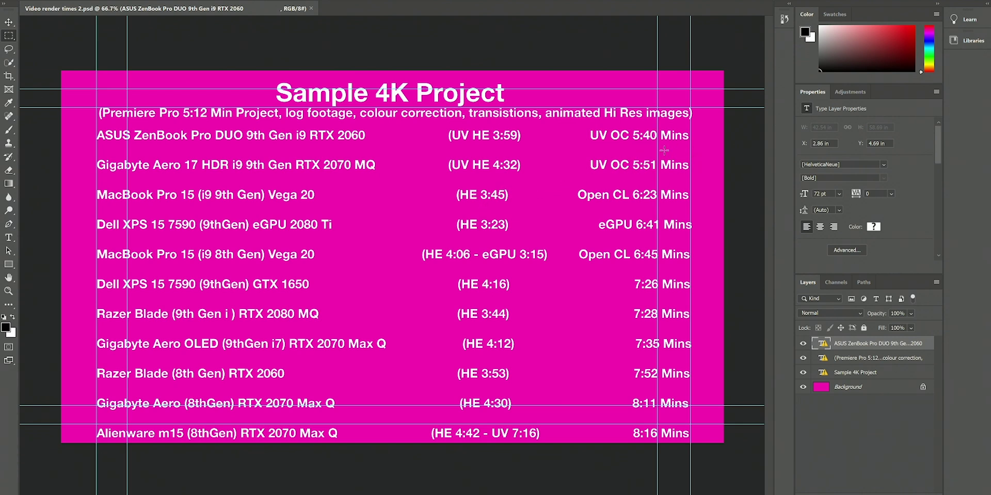
{"action": "left_click_drag", "start_coordinate": [665, 150], "coordinate": [586, 307]}
- Open Task Manager to check the CPU and GPU performance page
{"action": "key", "text": "ctrl+shift+Escape"}
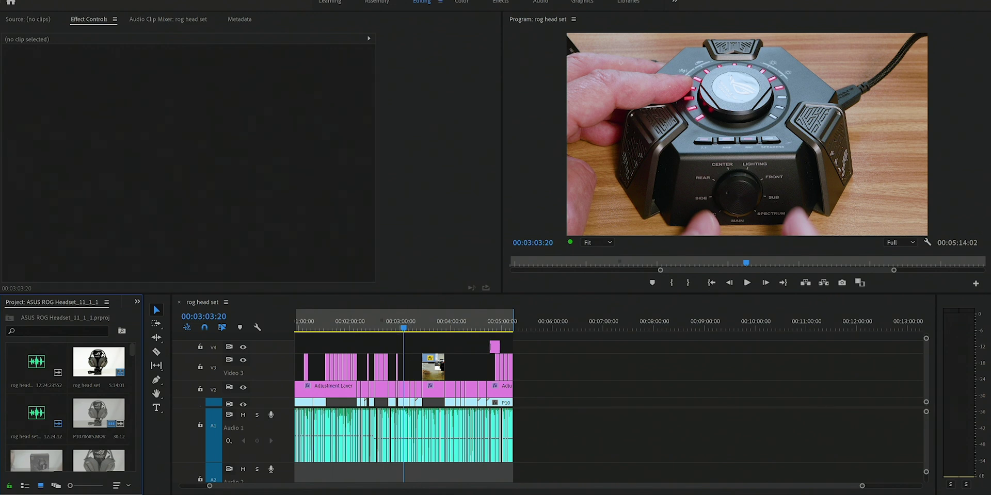
{"action": "key", "text": "alt+f"}
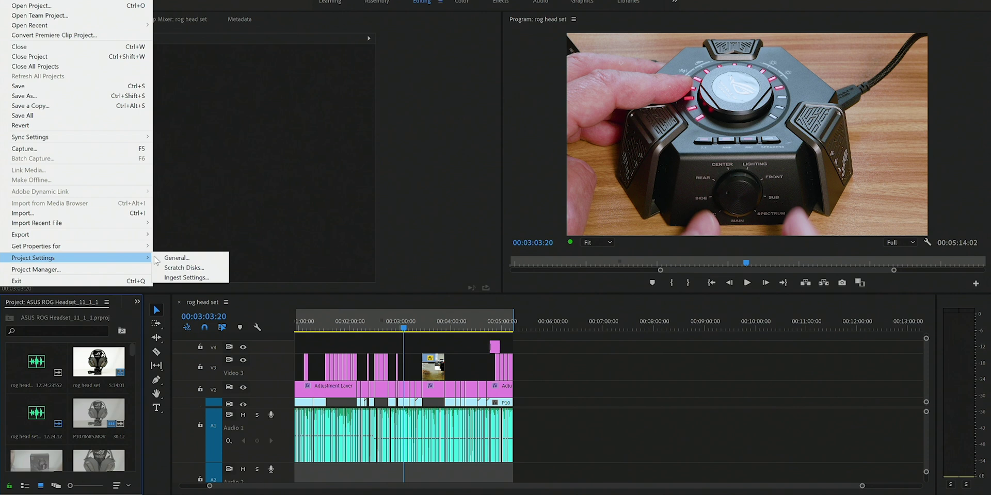
{"action": "left_click", "coordinate": [159, 259]}
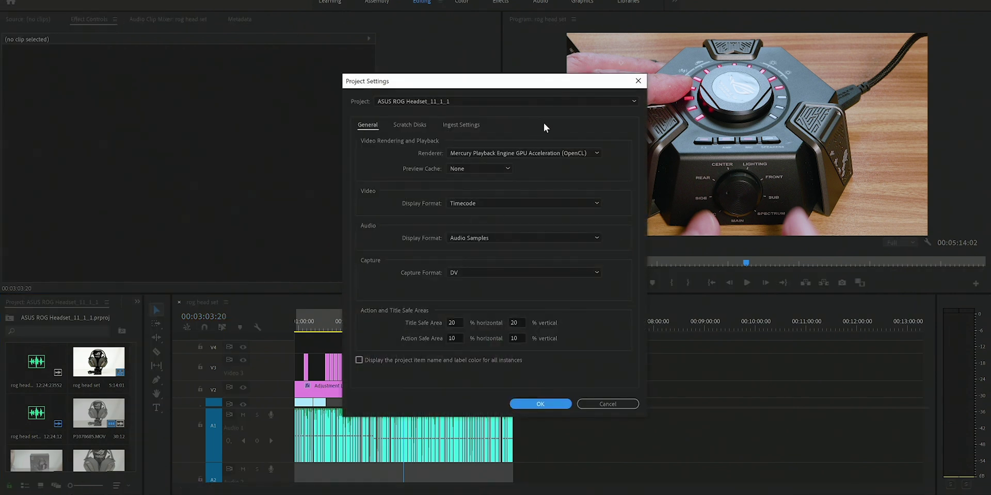
{"action": "left_click", "coordinate": [548, 404]}
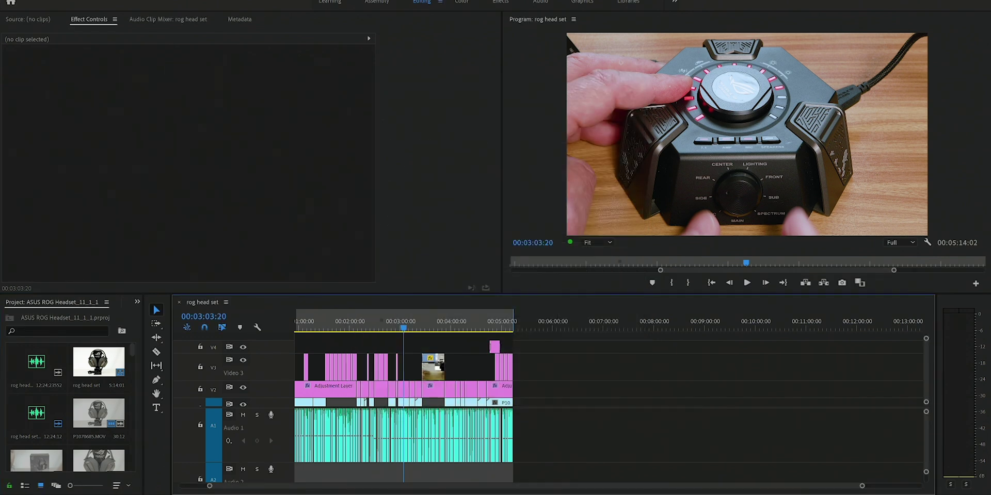
- Open the export settings and choose the YouTube 2160p 4K Ultra HD preset
{"action": "left_click", "coordinate": [10, 1]}
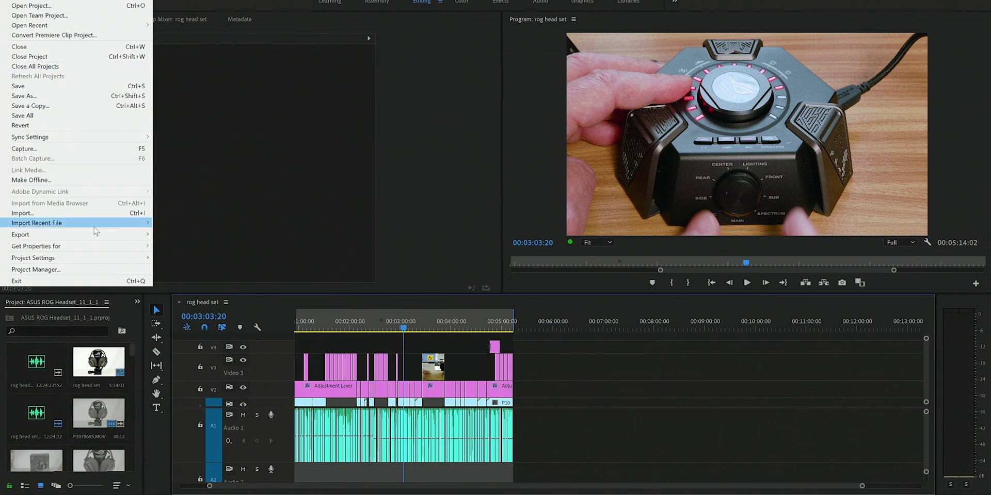
{"action": "mouse_move", "coordinate": [134, 237]}
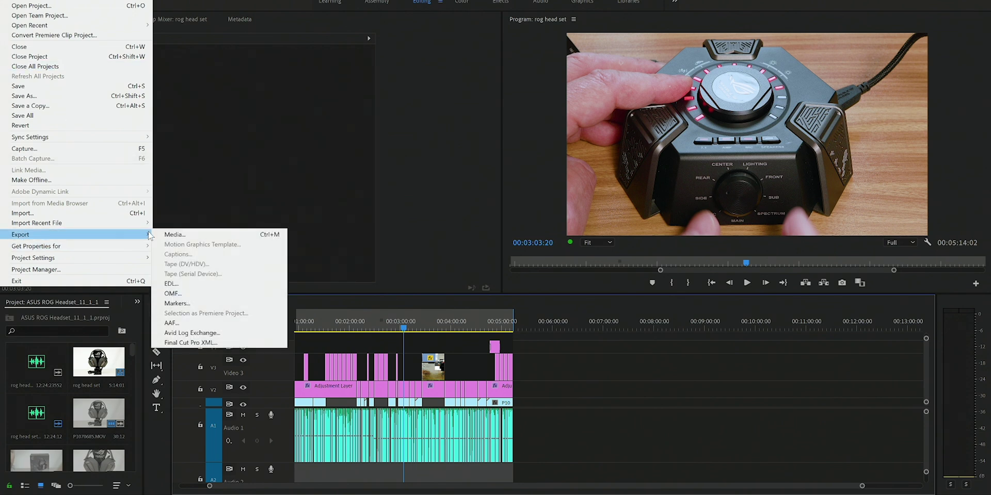
{"action": "left_click", "coordinate": [166, 236]}
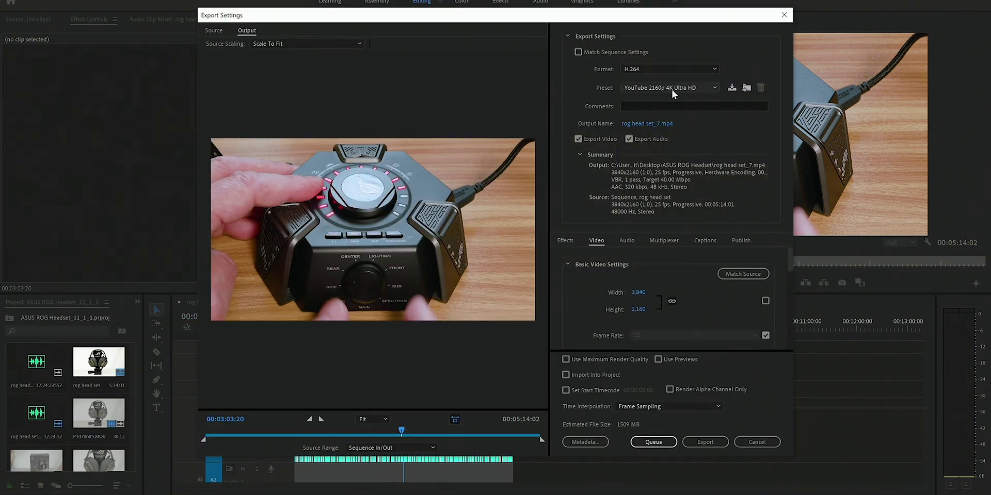
{"action": "left_click", "coordinate": [671, 88]}
{"action": "left_click", "coordinate": [679, 148]}
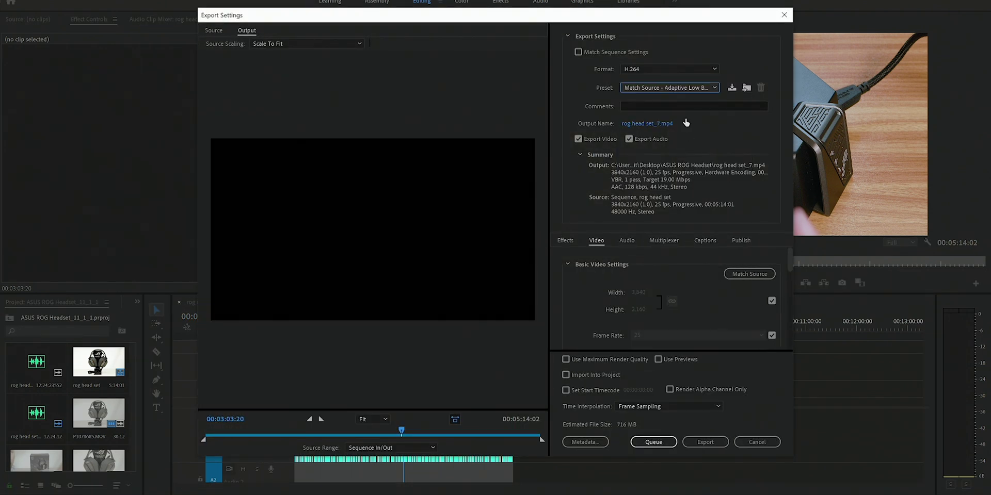
{"action": "left_click", "coordinate": [683, 87]}
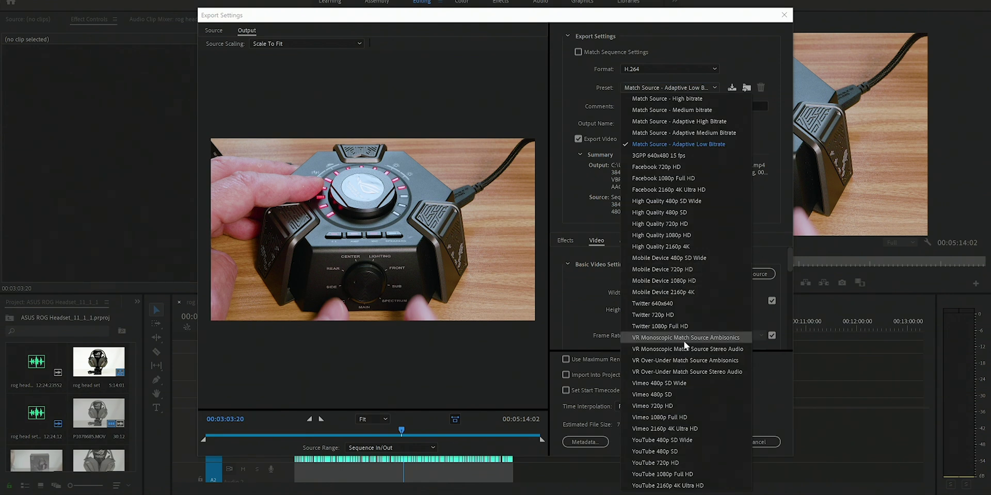
{"action": "left_click", "coordinate": [698, 487]}
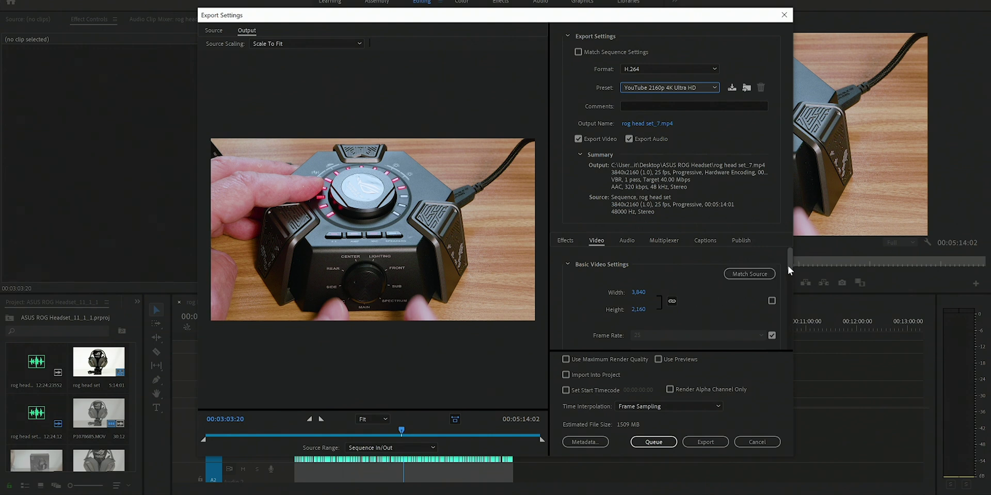
- Keep Hardware Encoding as the performance option and start the export
{"action": "left_click_drag", "start_coordinate": [787, 265], "coordinate": [790, 299]}
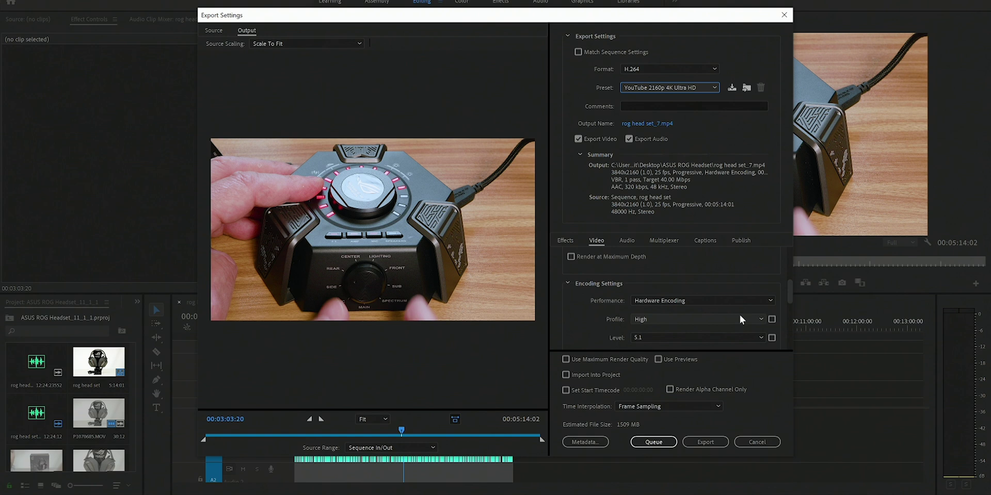
{"action": "left_click", "coordinate": [707, 301]}
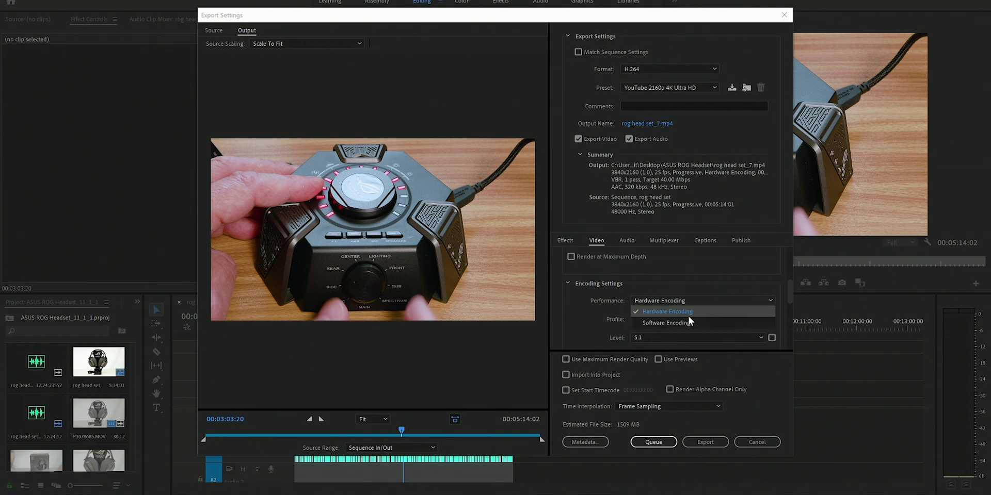
{"action": "left_click", "coordinate": [723, 279]}
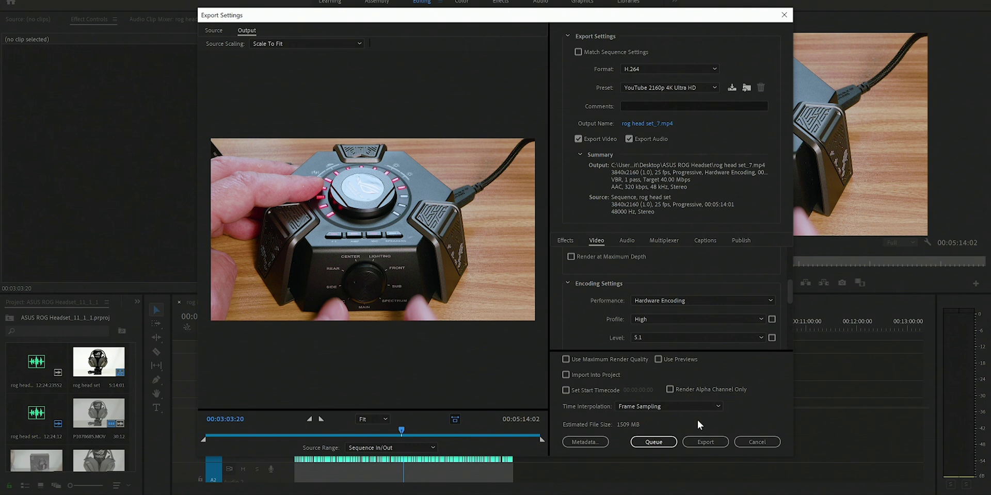
{"action": "left_click", "coordinate": [704, 441]}
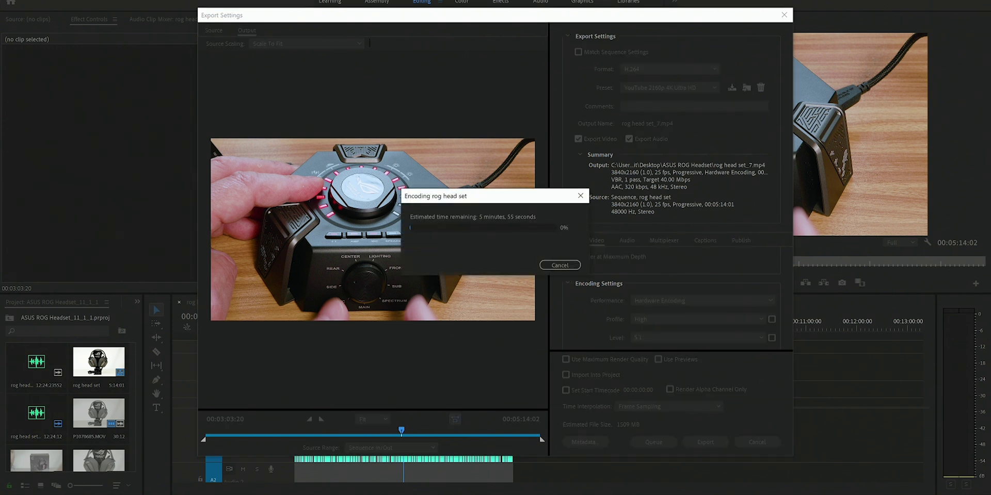
- Start the Google stopwatch in Edge and move Task Manager to the right
{"action": "key", "text": "alt+Tab"}
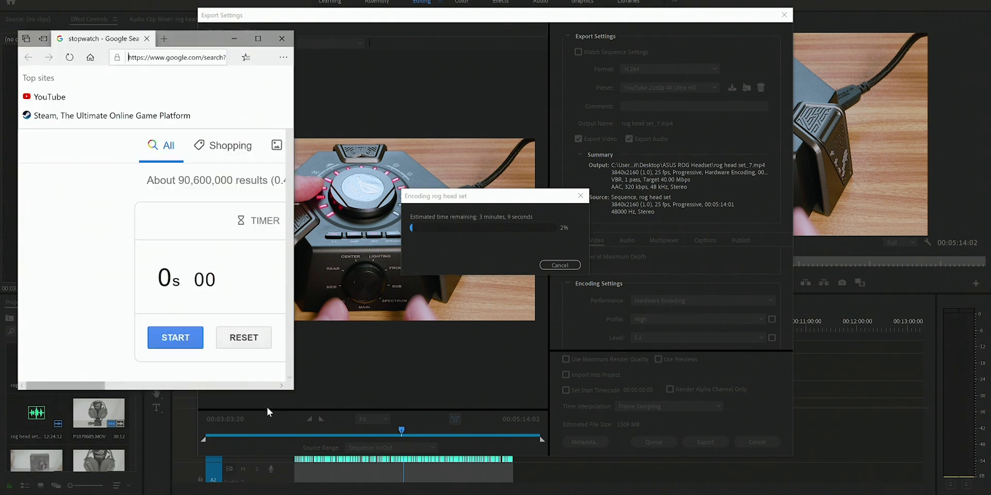
{"action": "left_click", "coordinate": [184, 346]}
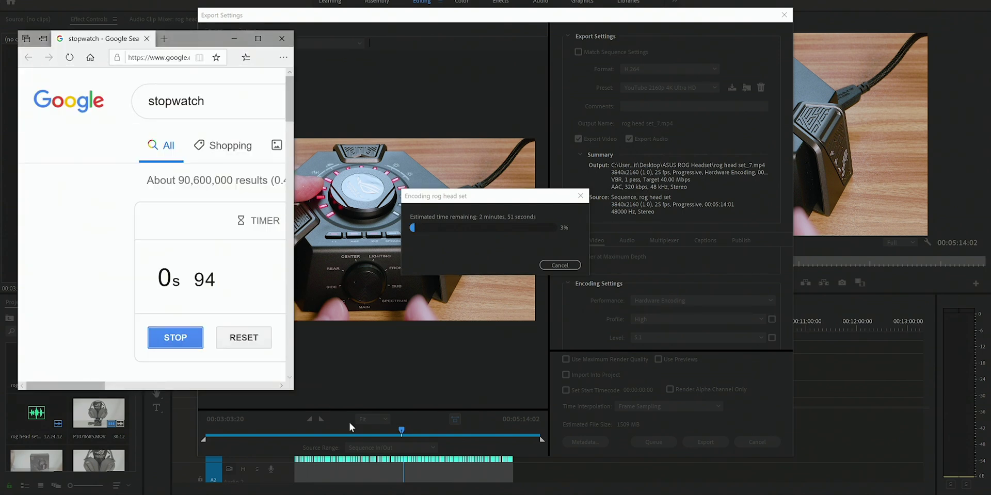
{"action": "key", "text": "ctrl+shift+Escape"}
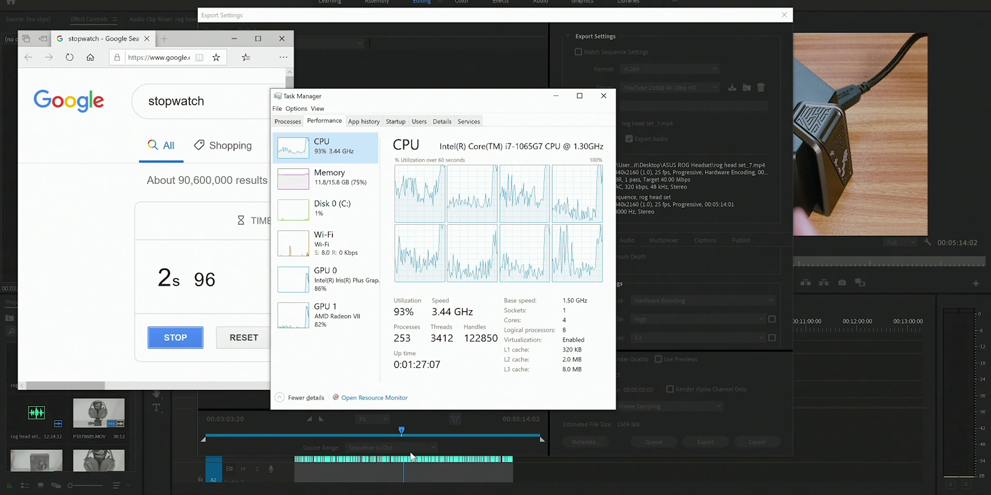
{"action": "left_click_drag", "start_coordinate": [395, 91], "coordinate": [754, 91]}
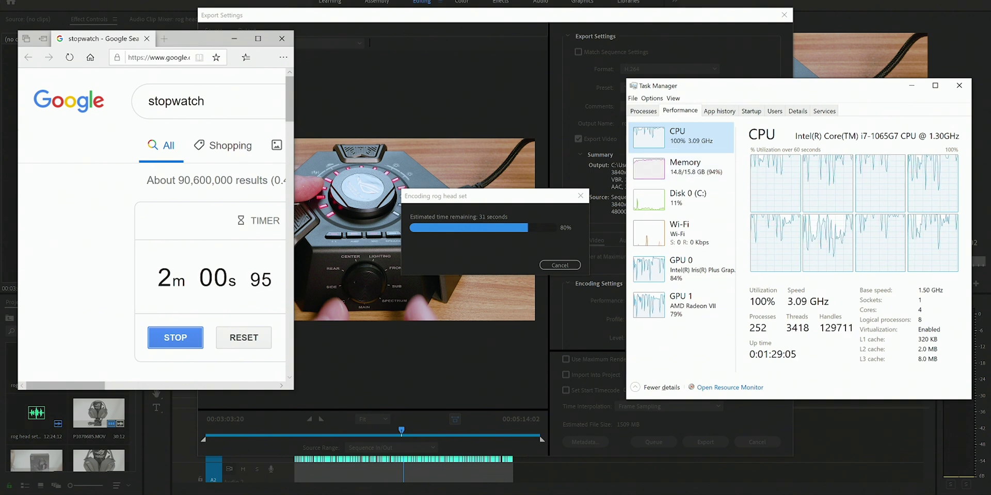
{"action": "mouse_move", "coordinate": [417, 491]}
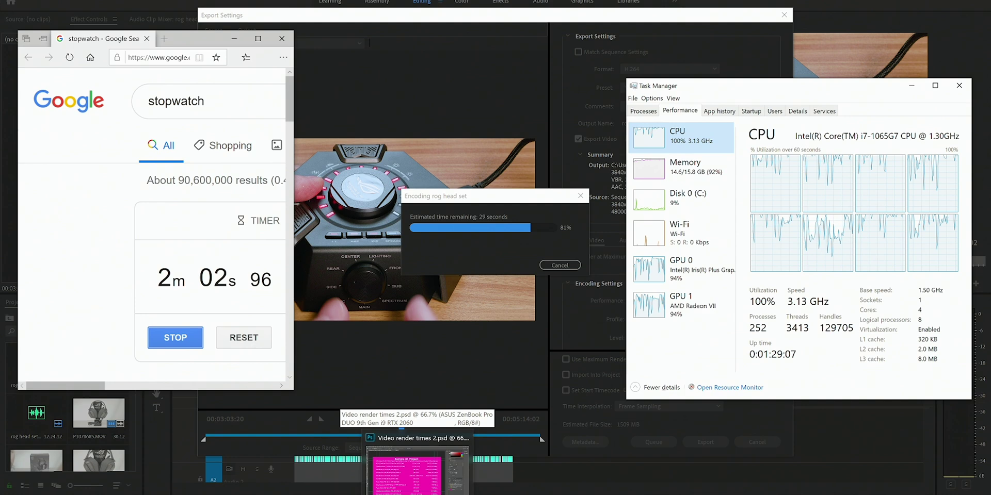
- Glance at the render-times chart, then bring back Task Manager and the stopwatch
{"action": "left_click", "coordinate": [417, 467]}
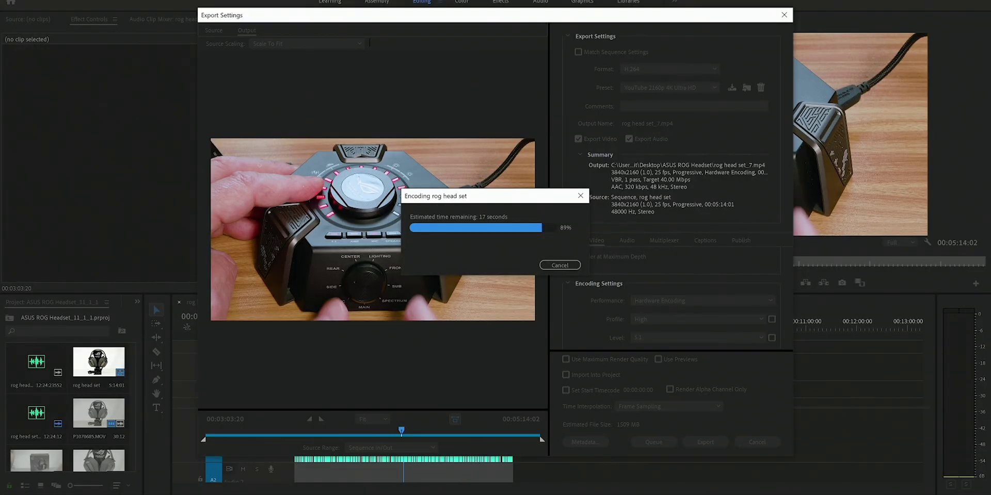
{"action": "key", "text": "alt+Tab"}
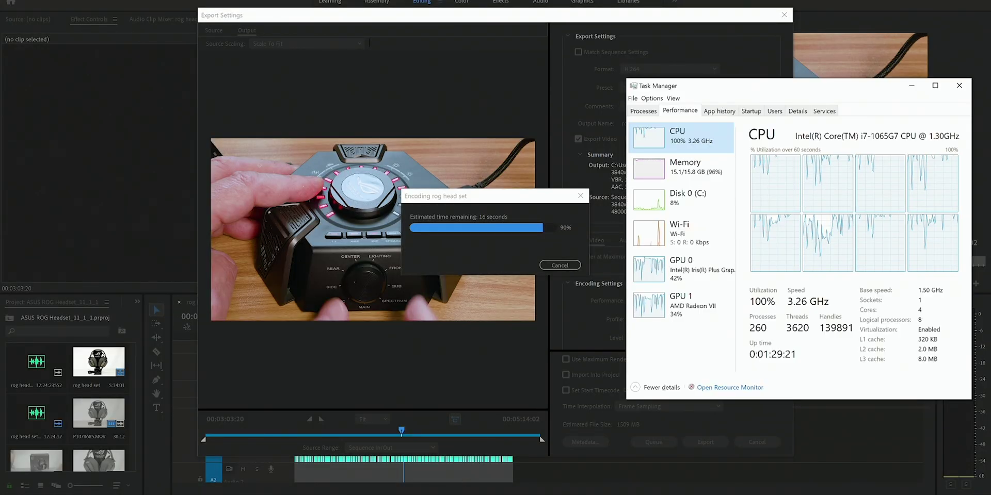
{"action": "key", "text": "alt+Tab"}
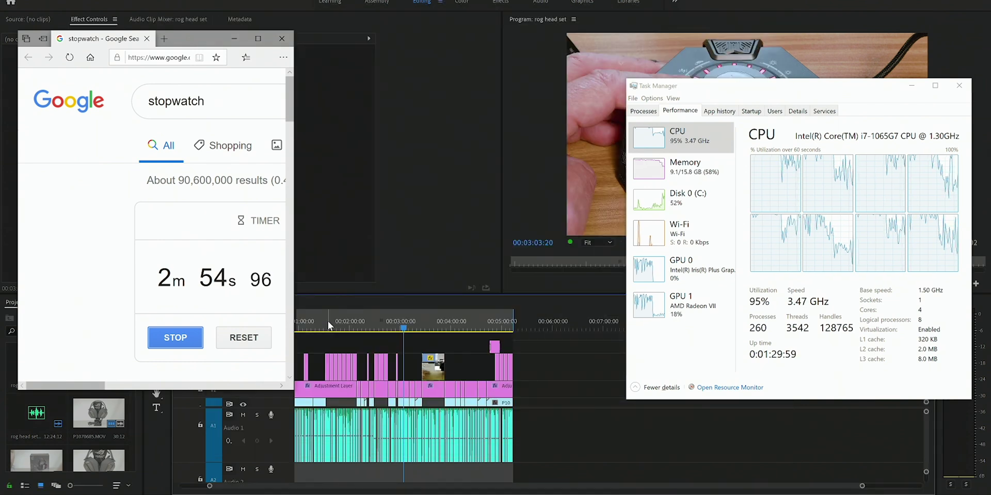
- Stop the Google stopwatch at 2m 56s
{"action": "left_click", "coordinate": [174, 333]}
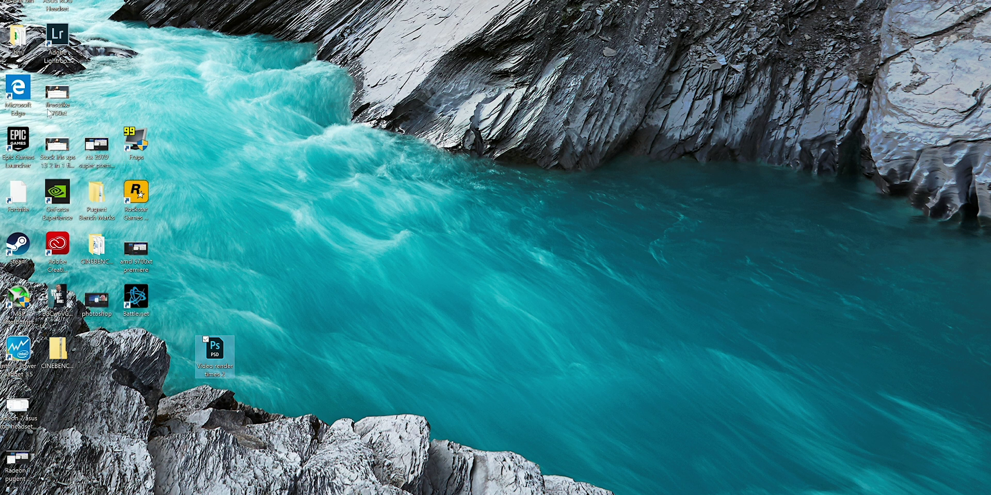
- View the radeon 7 asus rog headset render .jpg in Photos, then close it
{"action": "double_click", "coordinate": [24, 413]}
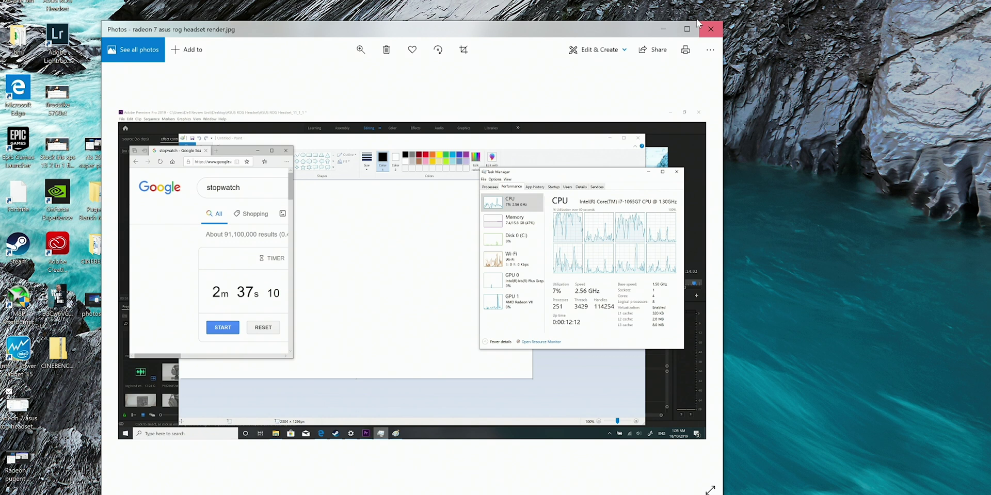
{"action": "left_click", "coordinate": [711, 30]}
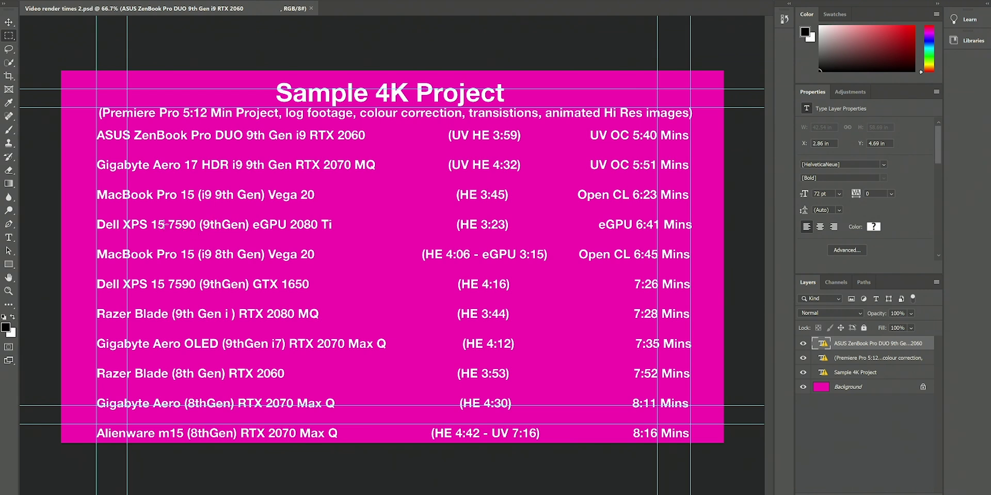
- Marquee-select the Dell XPS 15 7590 (9thGen) eGPU 2080 Ti row
{"action": "left_click_drag", "start_coordinate": [163, 226], "coordinate": [290, 225]}
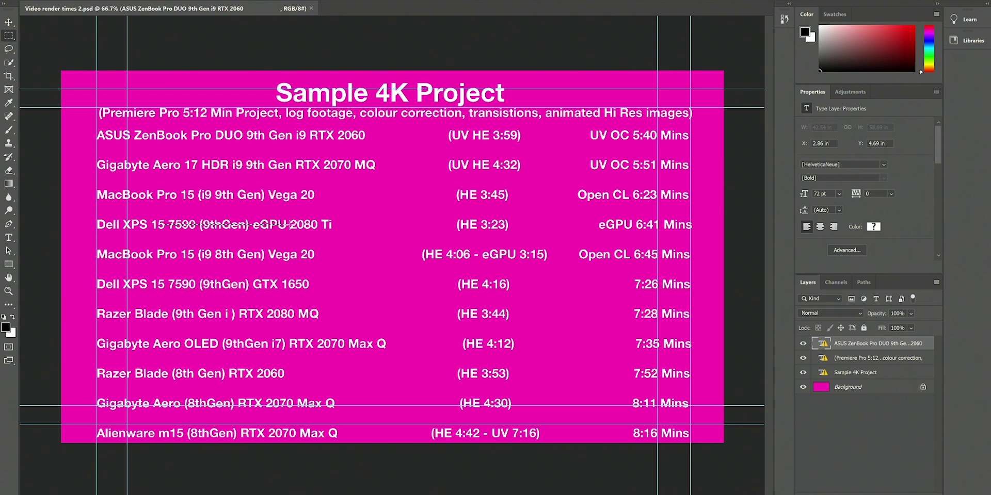